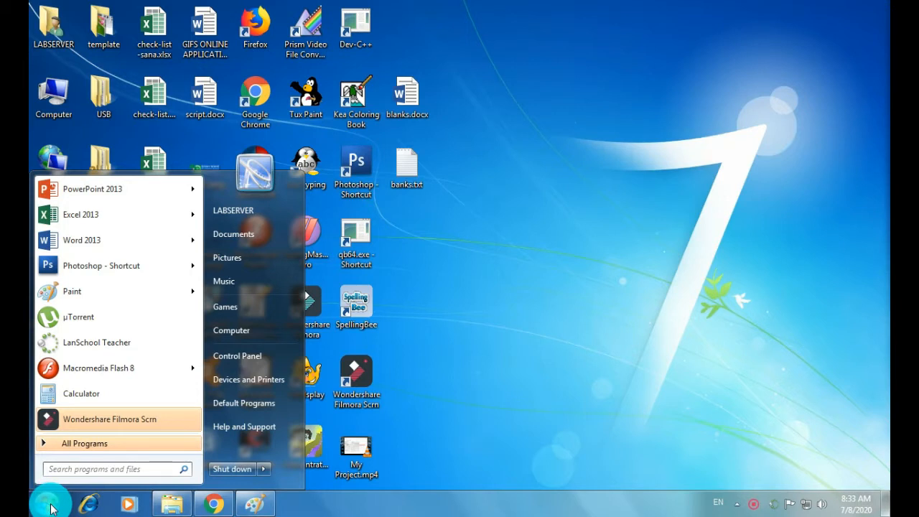
Search the Start menu for 'access' to list Access 2013
text(access)
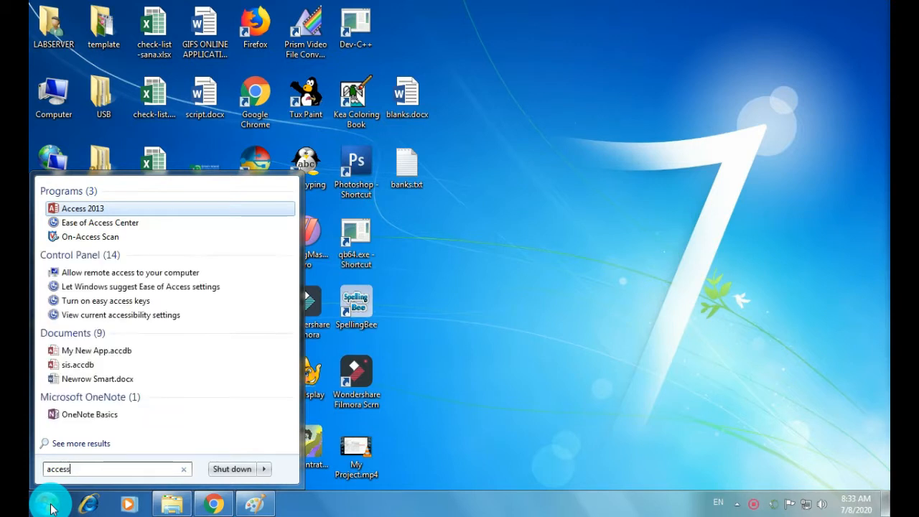
Launch Access 2013 and start a blank desktop database named test1
click(94, 214)
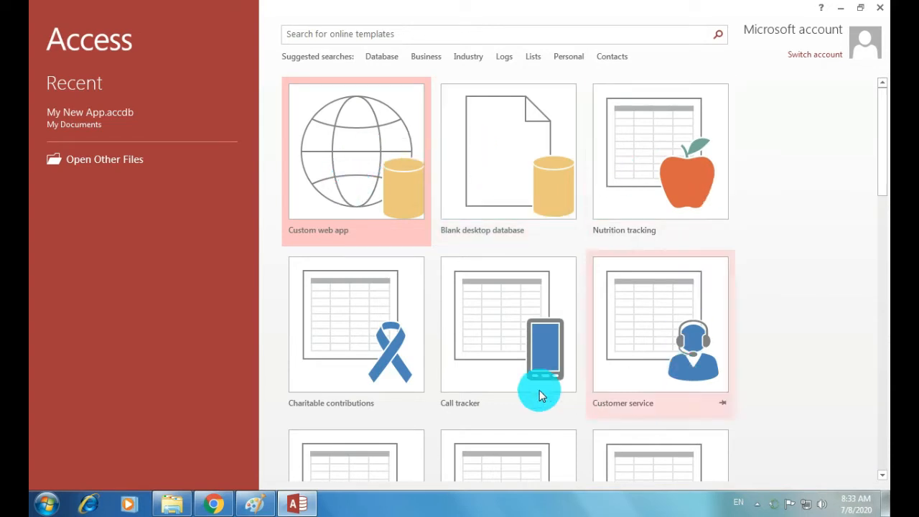
click(520, 167)
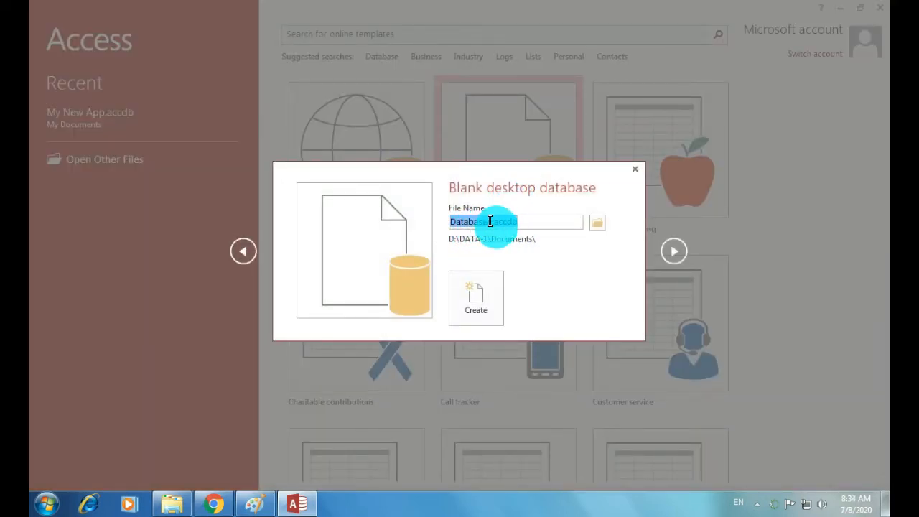
click(491, 221)
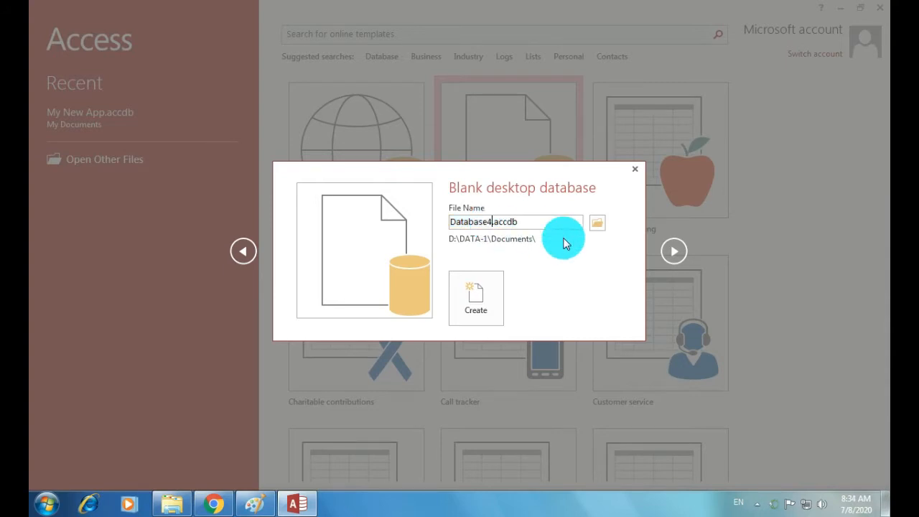
key(BackSpace)
key(BackSpace)
key(BackSpace)
key(BackSpace)
key(BackSpace)
key(BackSpace)
key(BackSpace)
key(BackSpace)
key(BackSpace)
text(test1)
Create the test1.accdb database, which opens with an empty Table1
click(474, 302)
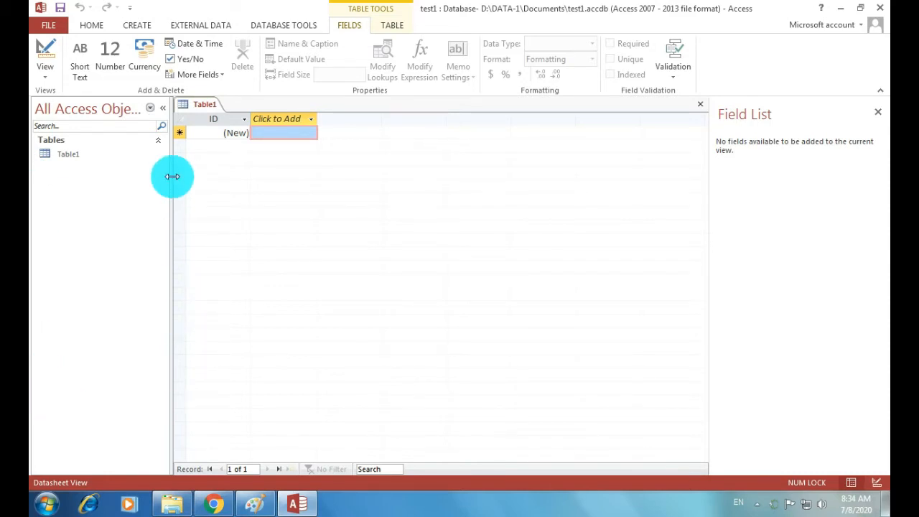
Save Table1 as std-master and switch it to Design View
right_click(63, 159)
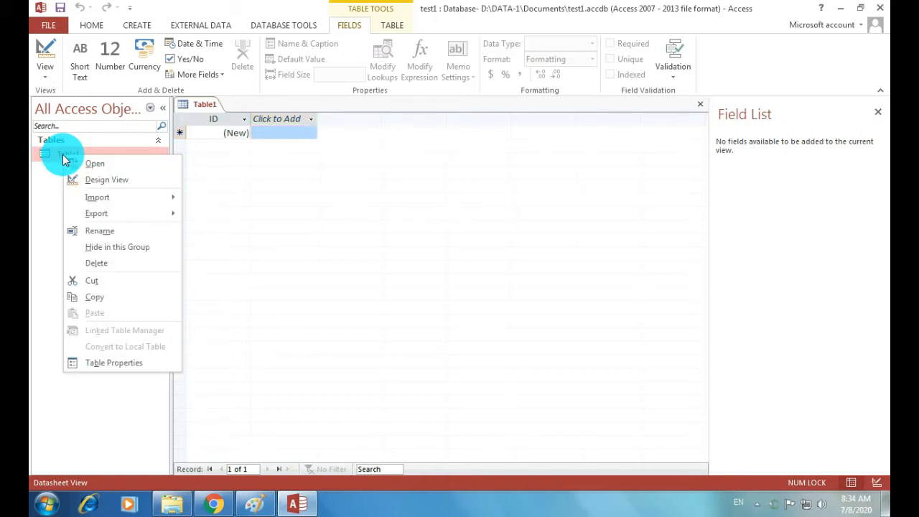
click(106, 183)
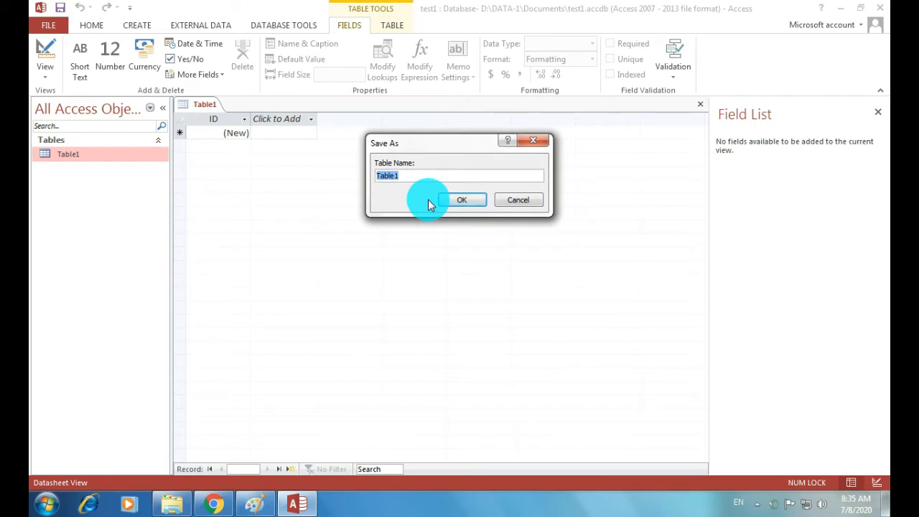
text(std-master)
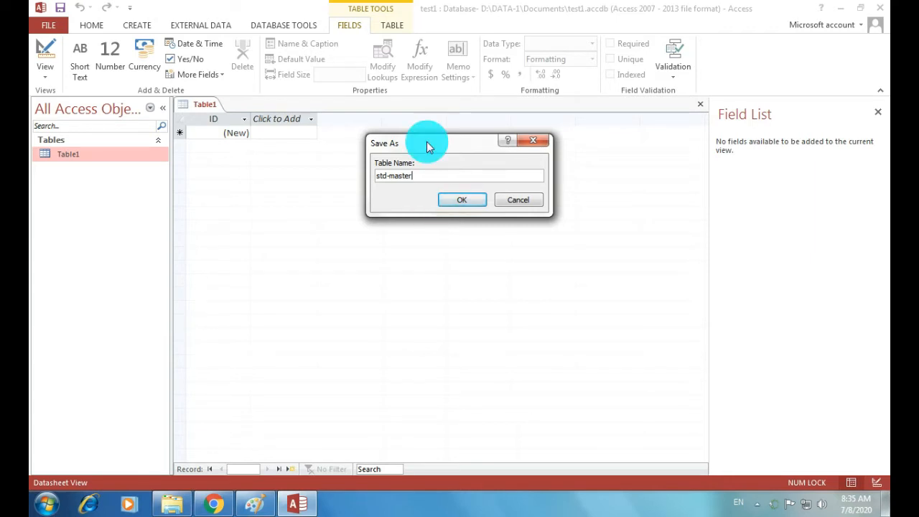
click(474, 202)
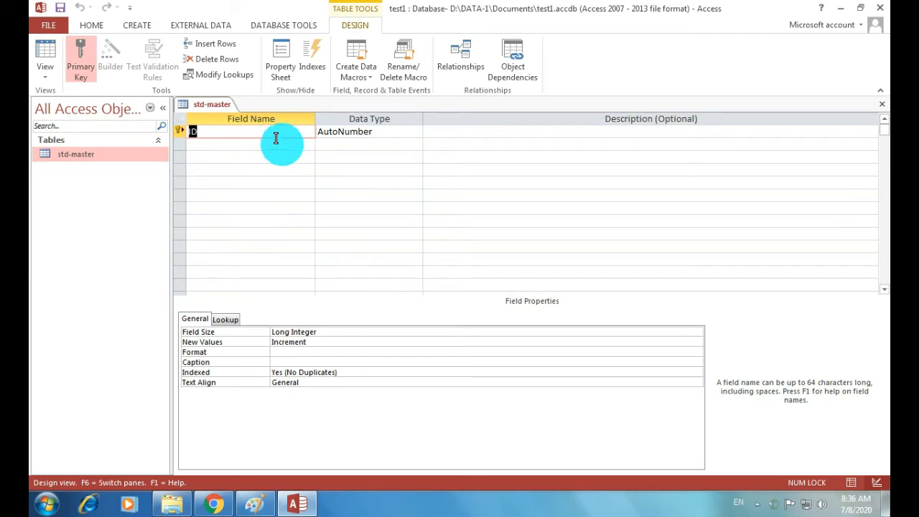
Rename the ID field to std_gr and change its data type to Number
text(std_gr)
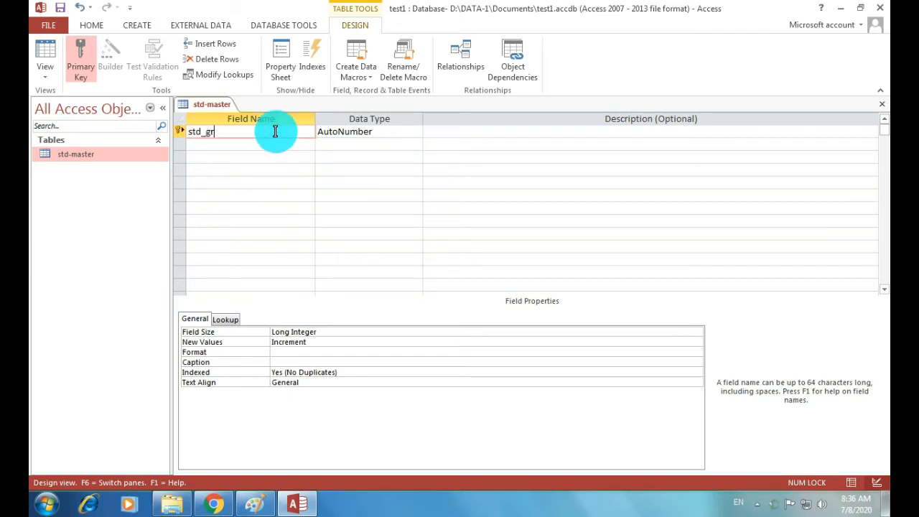
key(Tab)
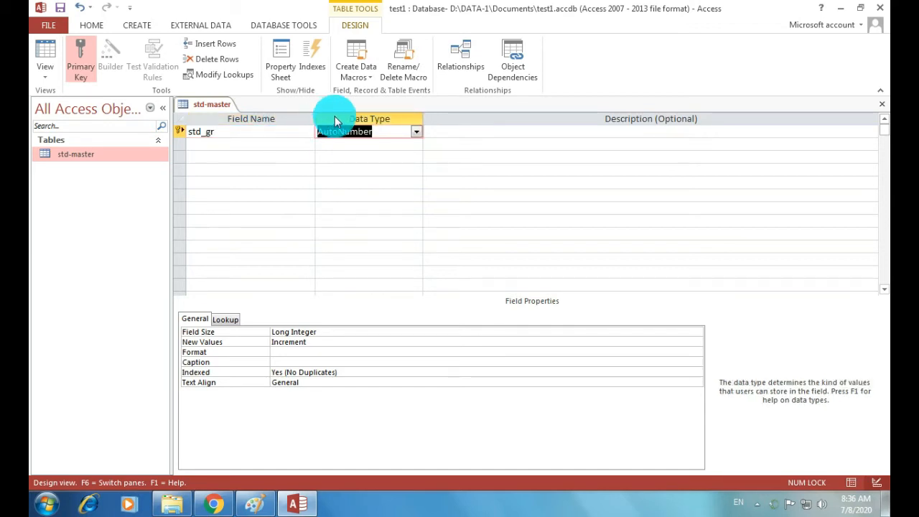
click(415, 133)
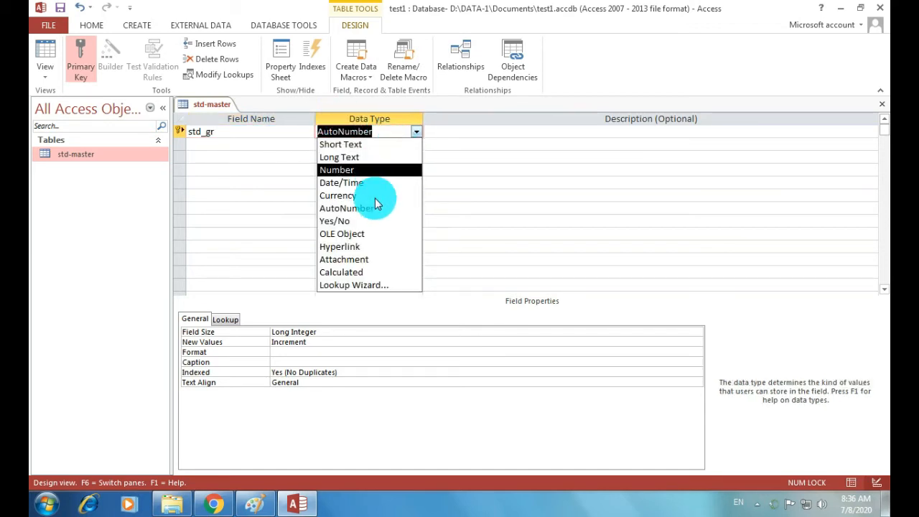
click(417, 131)
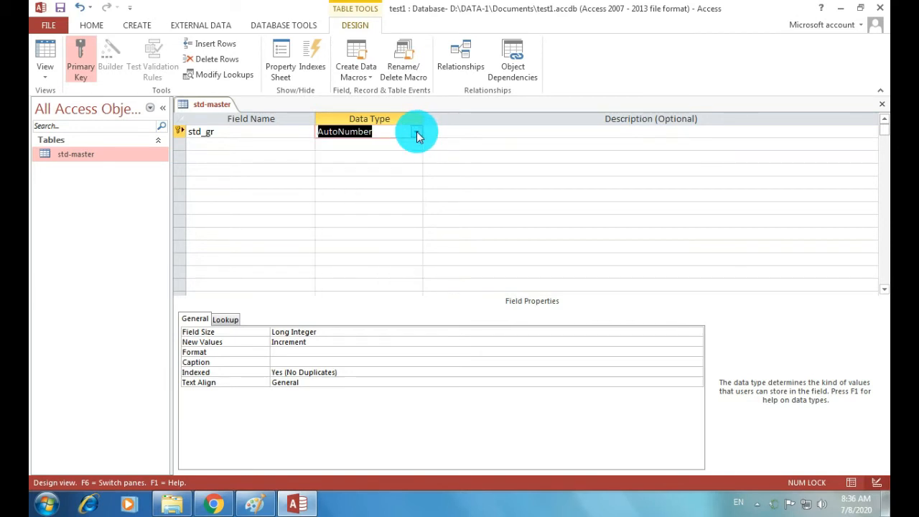
click(417, 132)
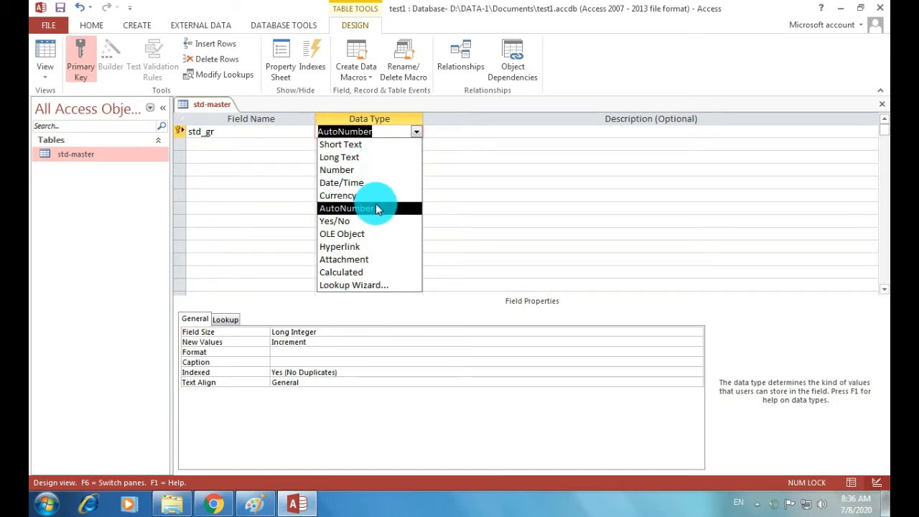
click(343, 170)
click(238, 149)
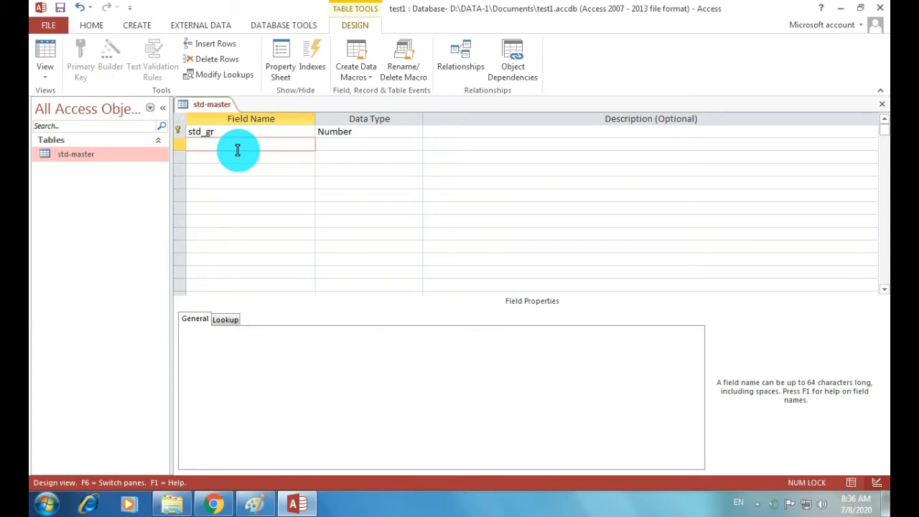
Add std_name as a Short Text field and std_dob as a Date/Time field
text(std_name)
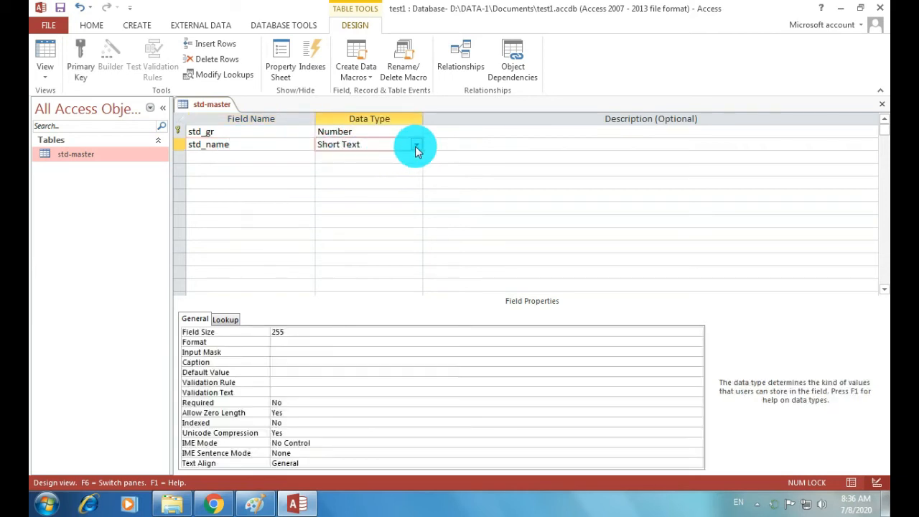
click(416, 145)
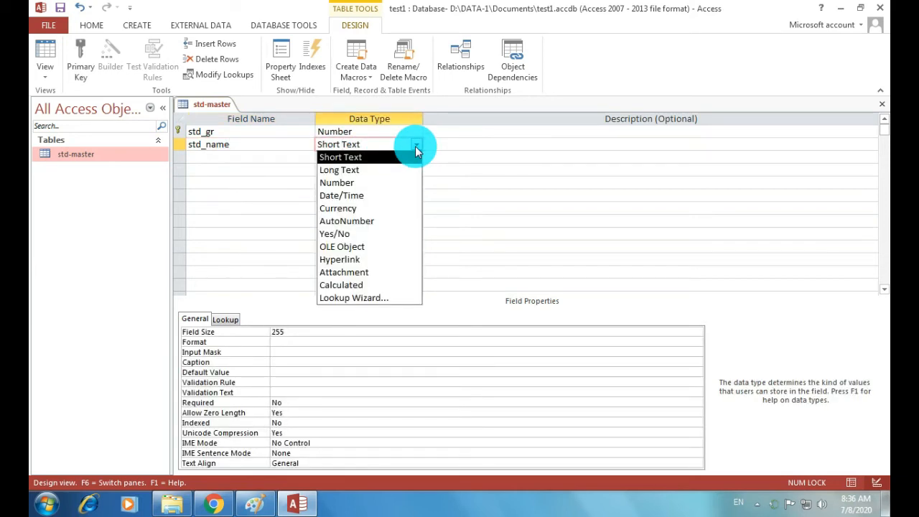
click(352, 155)
click(242, 158)
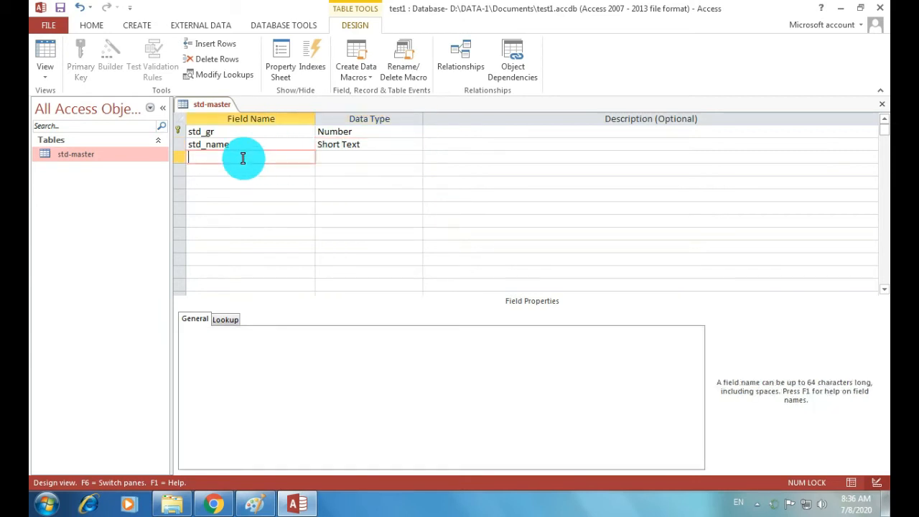
text(std_dob)
key(Tab)
click(415, 157)
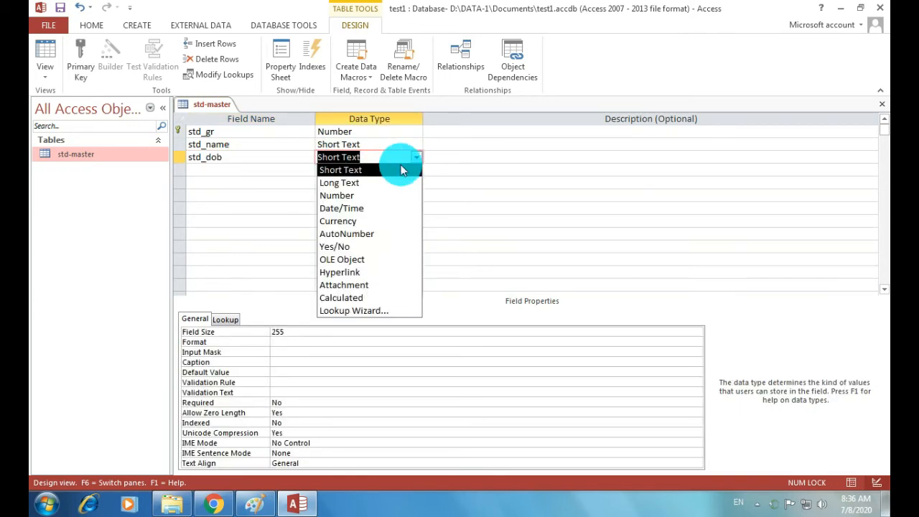
click(380, 208)
Add a std_contact field with the Number data type
click(212, 170)
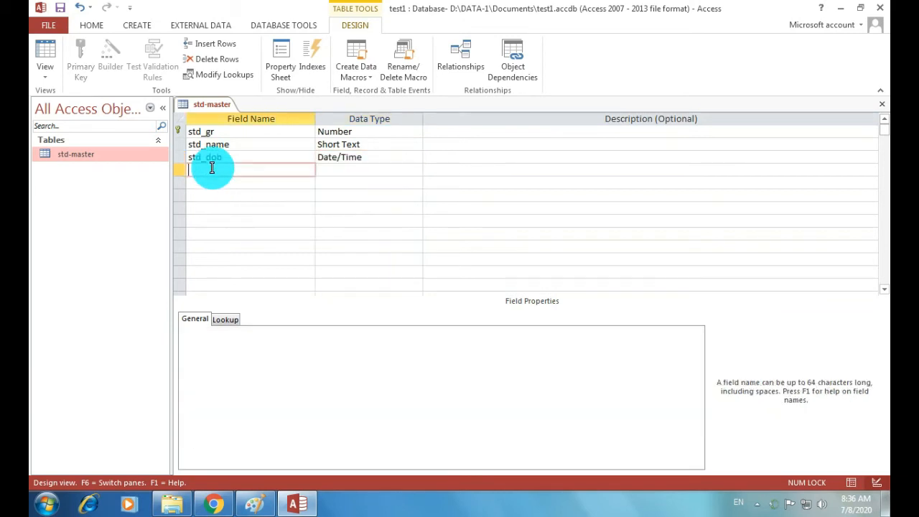
text(std_contact)
click(355, 169)
click(416, 171)
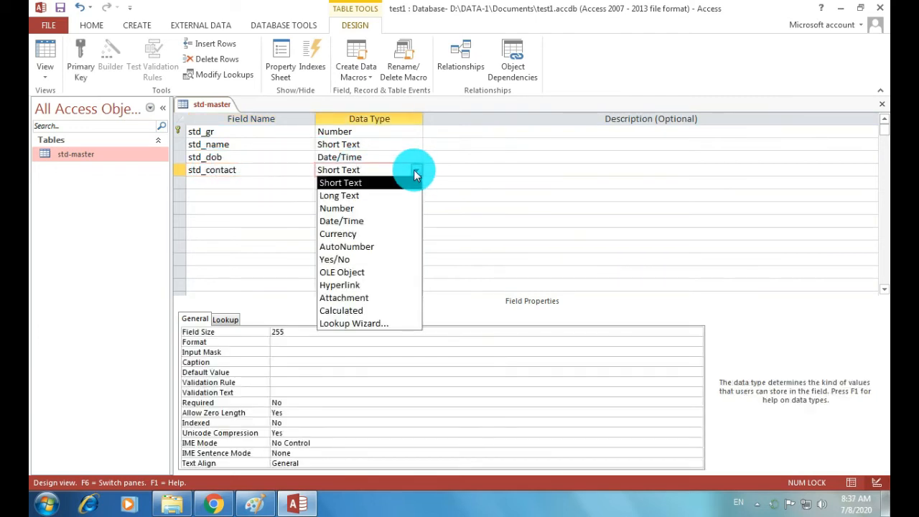
click(396, 208)
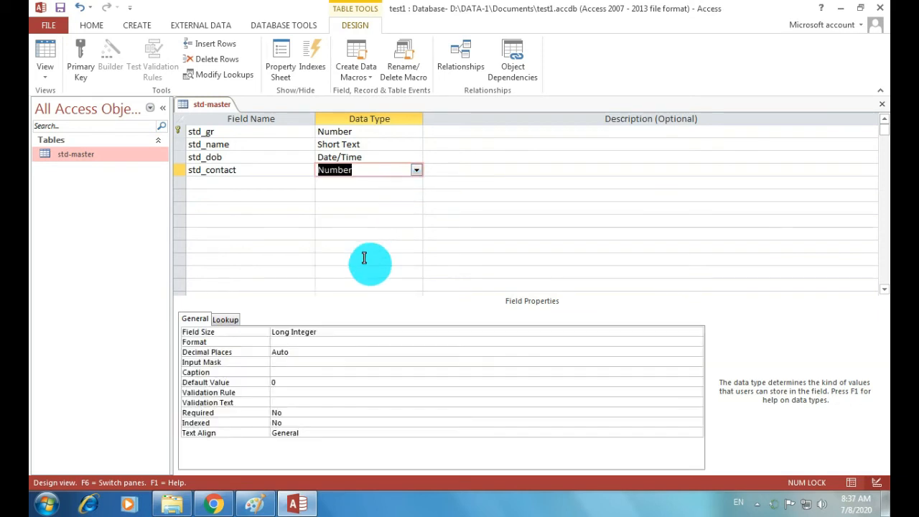
click(329, 333)
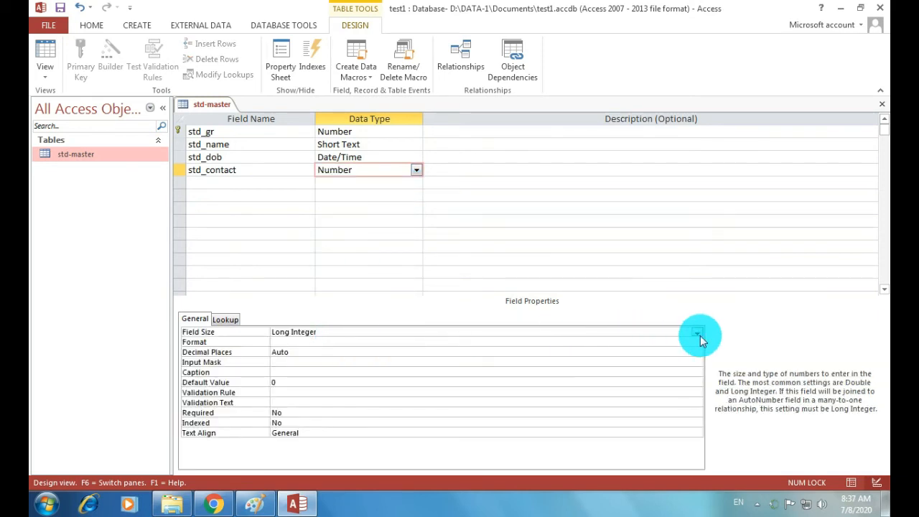
Set std_contact's Field Size to Double and dismiss the Windows colour-scheme popup
click(698, 334)
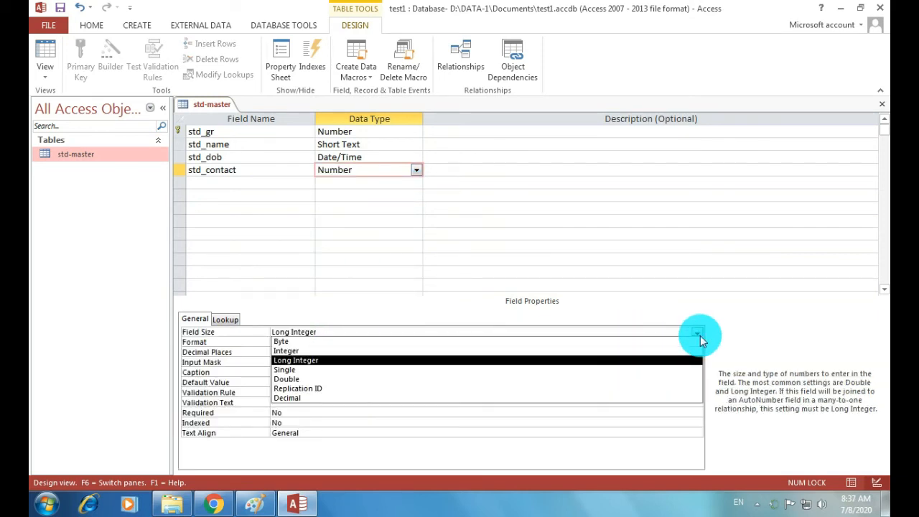
click(603, 379)
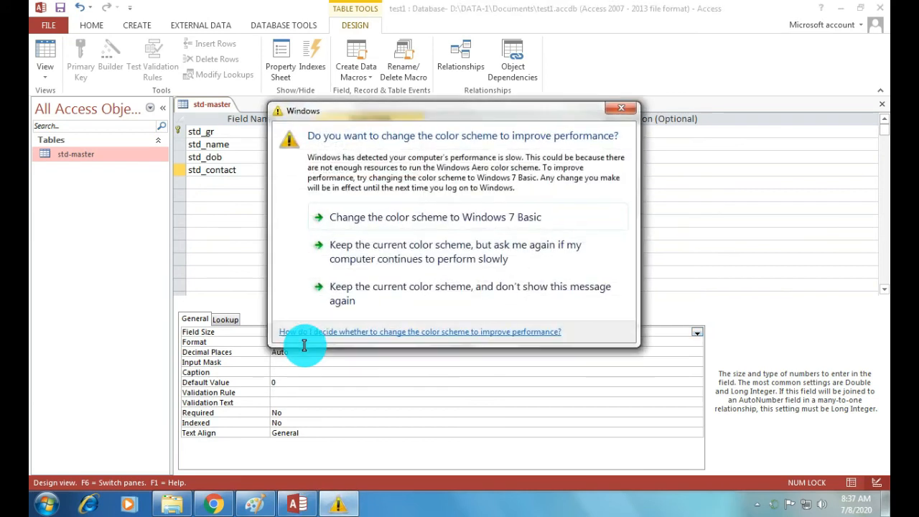
click(623, 116)
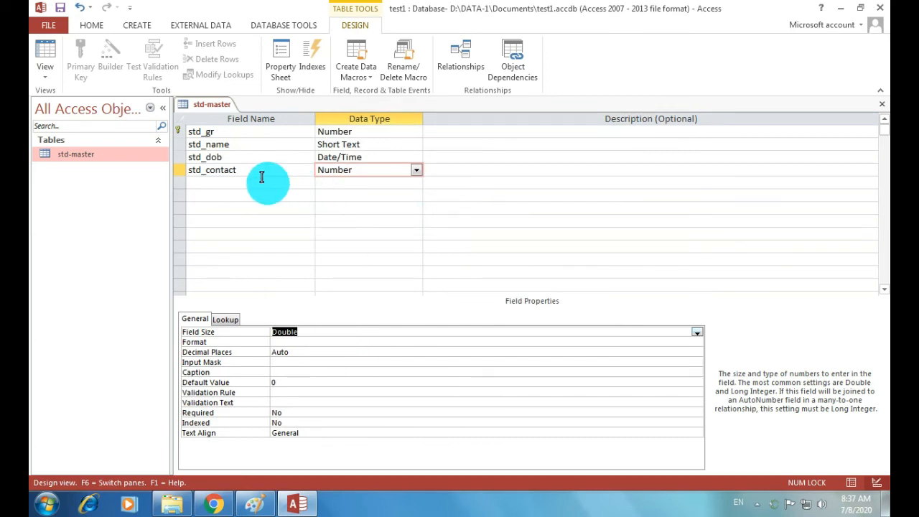
Open std-master in Datasheet View and enter GR 1001 and the student's name
double_click(79, 158)
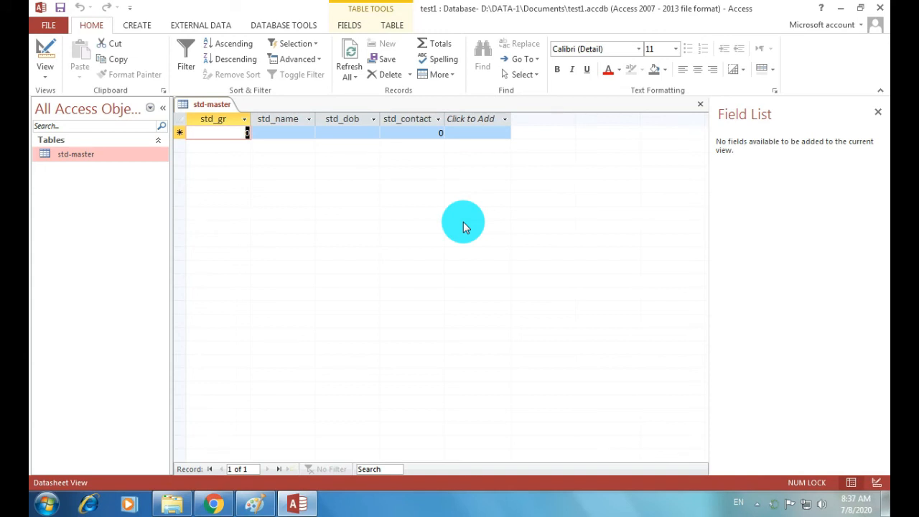
text(1001)
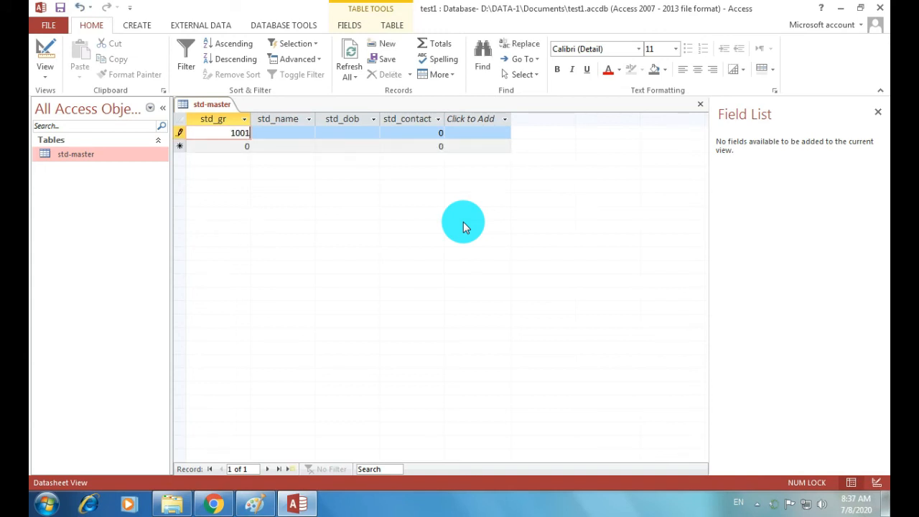
key(Tab)
key(Caps_Lock)
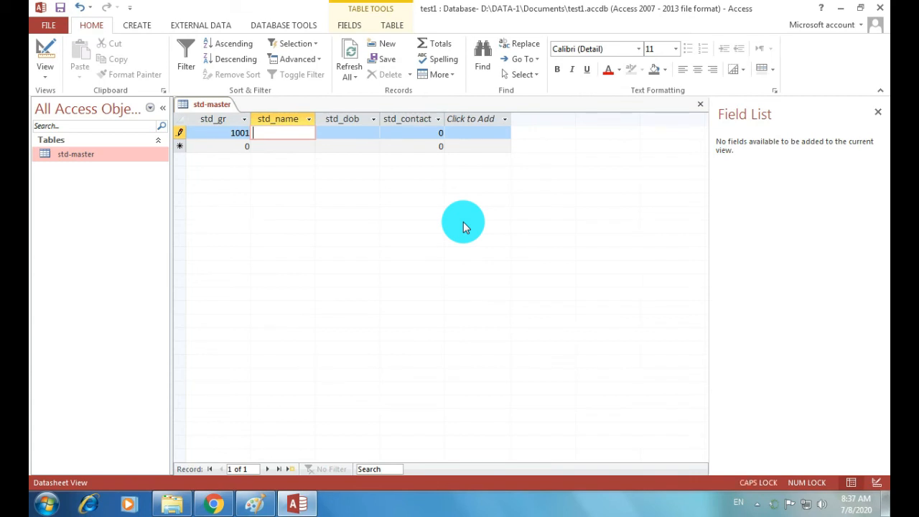
key(Caps_Lock)
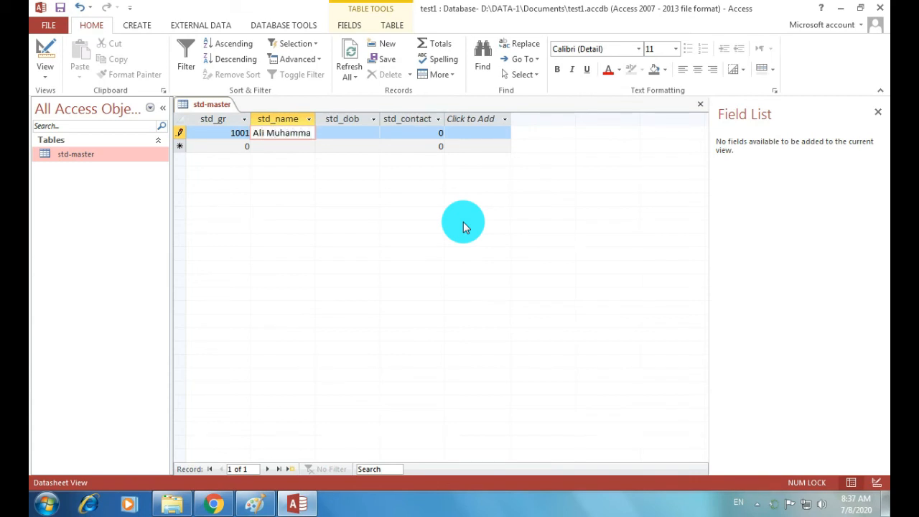
key(Tab)
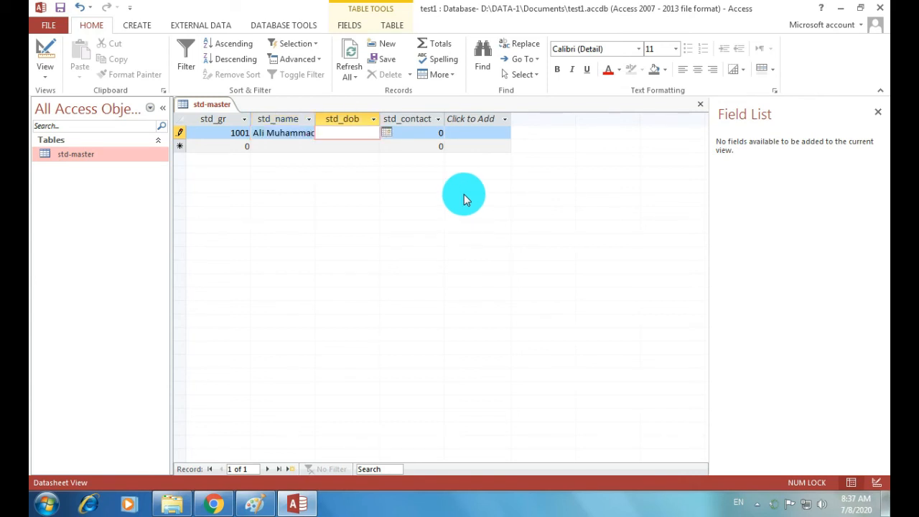
click(387, 135)
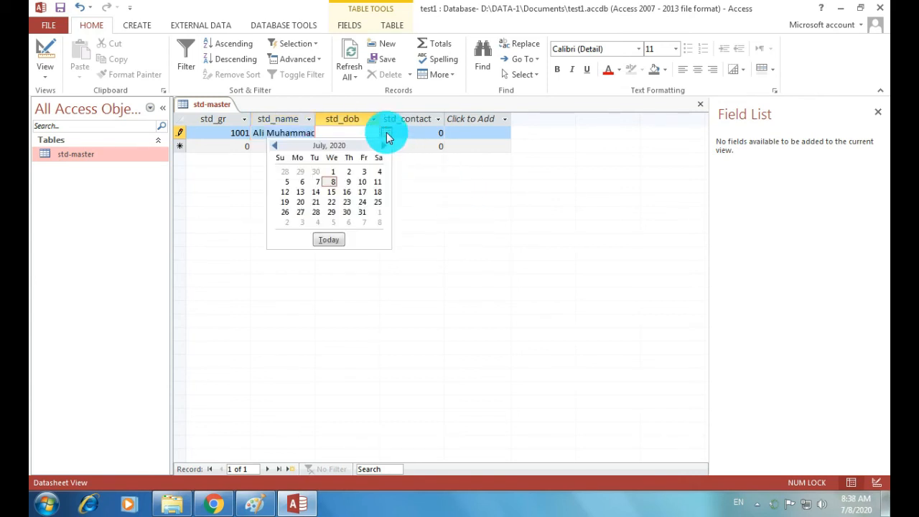
click(348, 203)
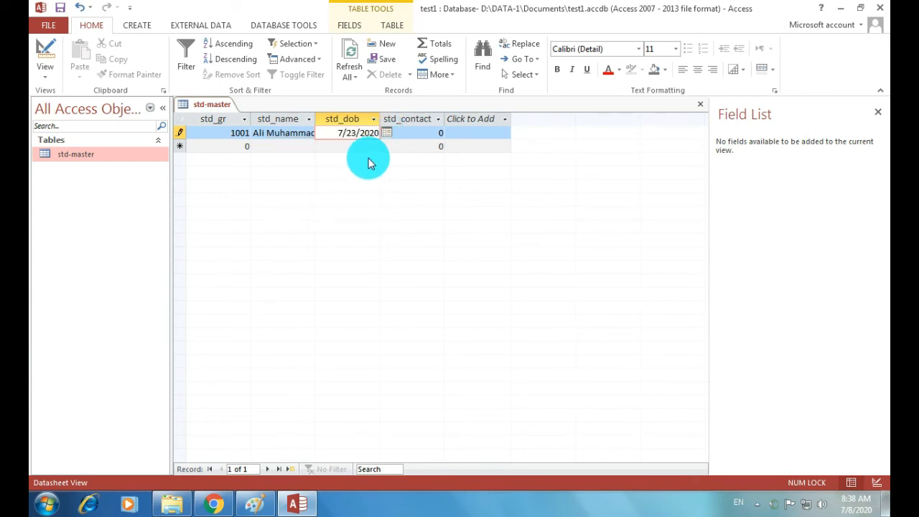
key(BackSpace)
key(BackSpace)
text(05)
key(BackSpace)
key(BackSpace)
text(09)
key(Tab)
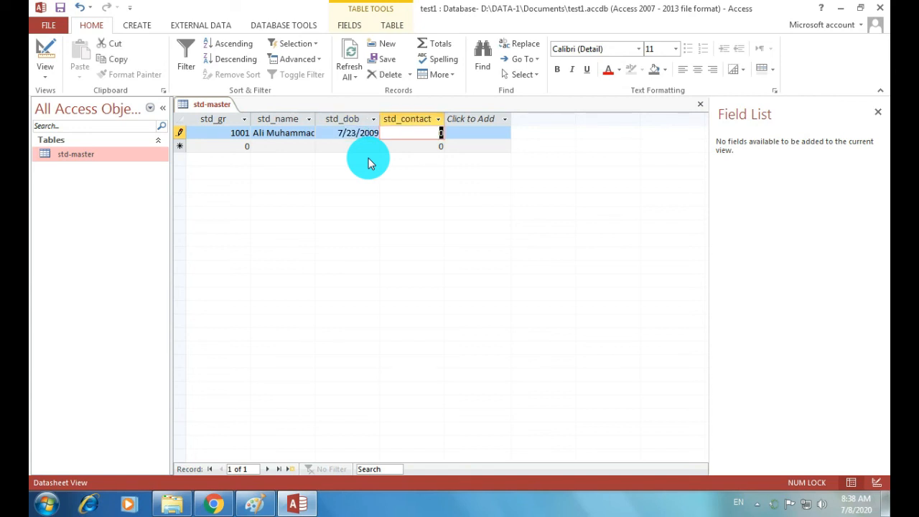
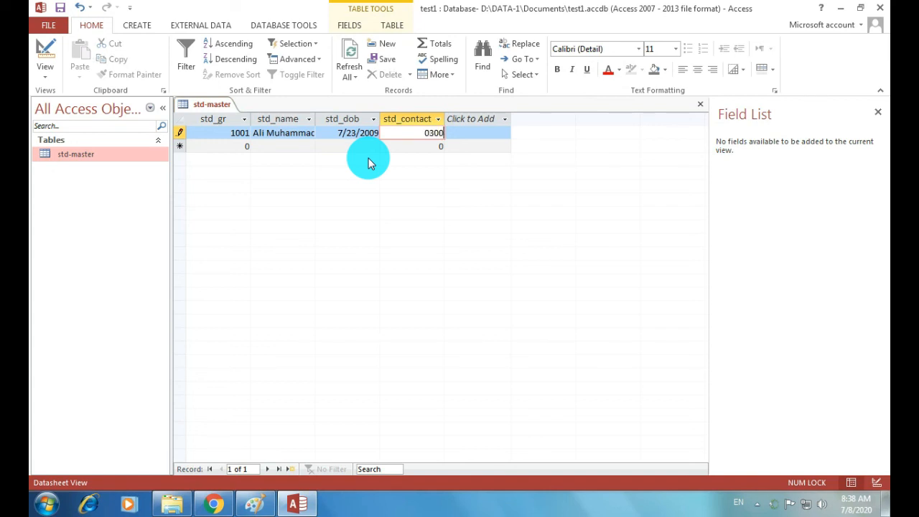
key(Tab)
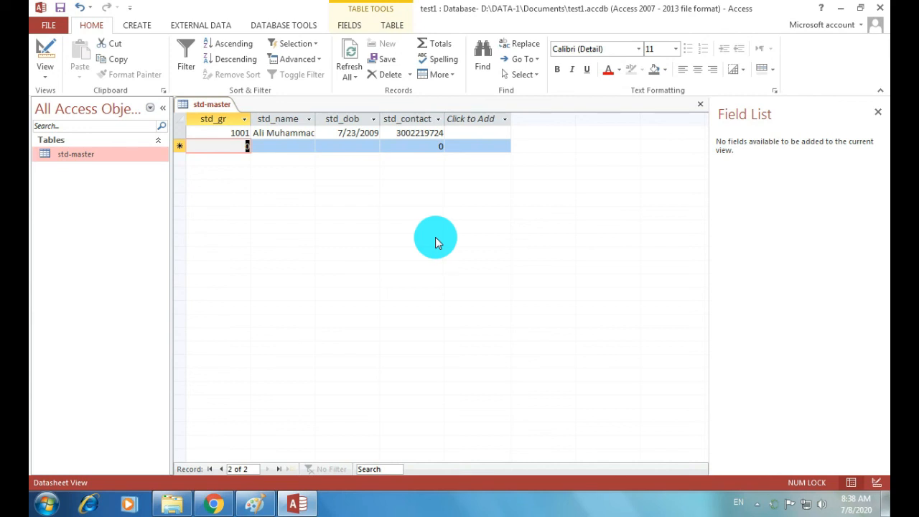
Bring up the screen recorder window from the notification area
click(757, 503)
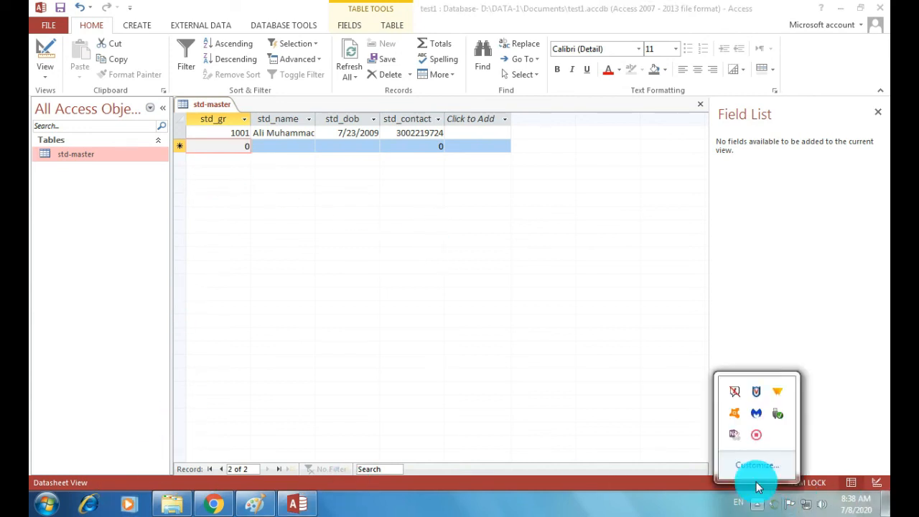
right_click(756, 434)
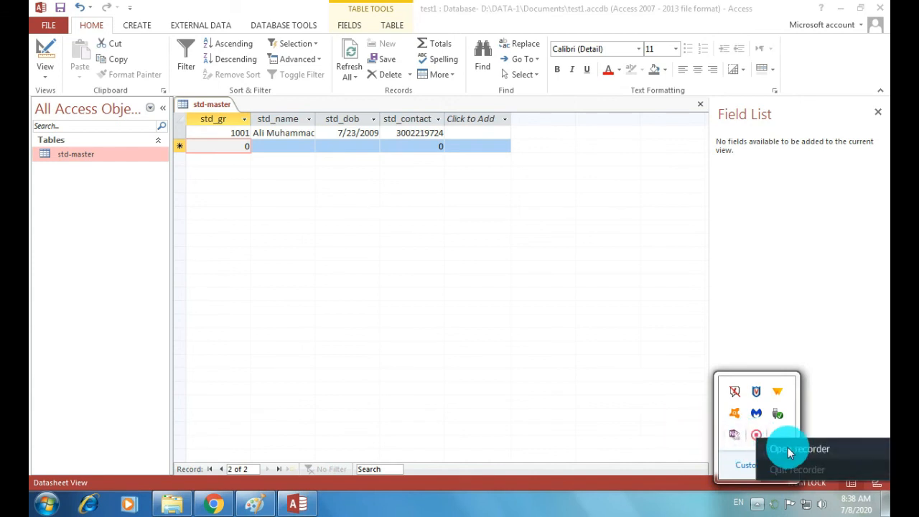
click(821, 454)
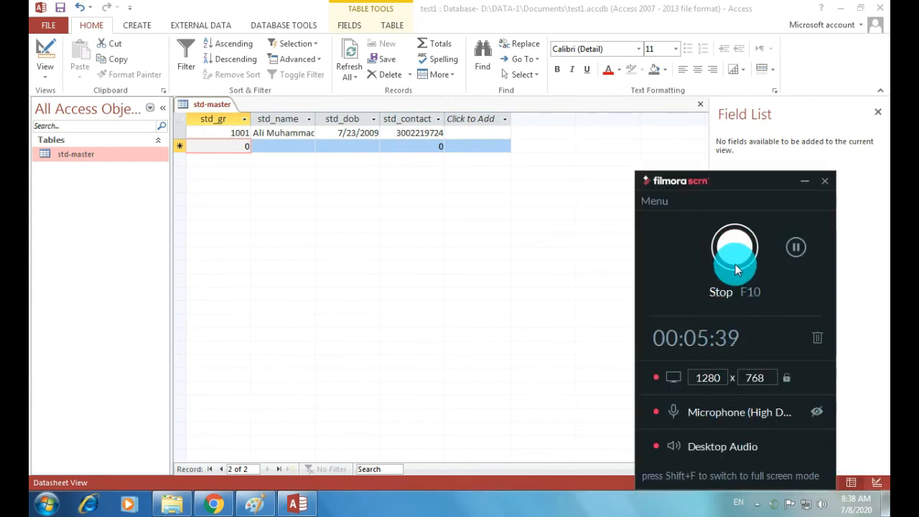